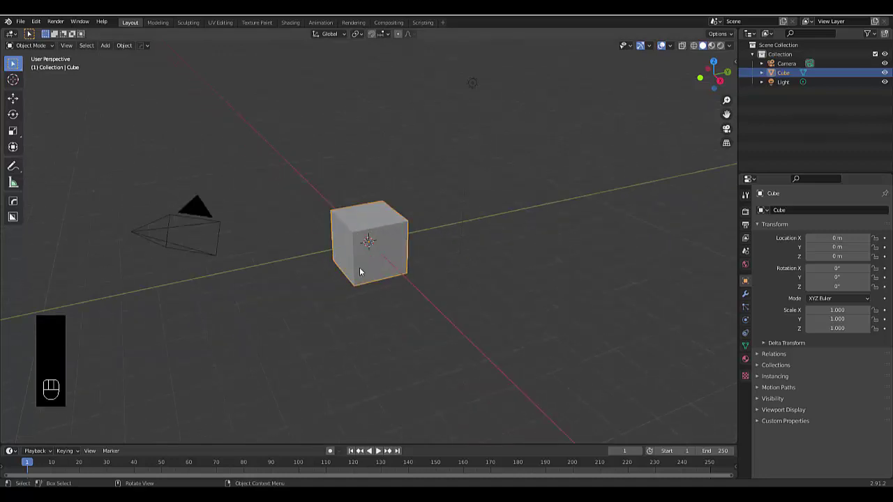
Delete the default cube and switch to the top orthographic view.
key("x")
left_click(359, 271)
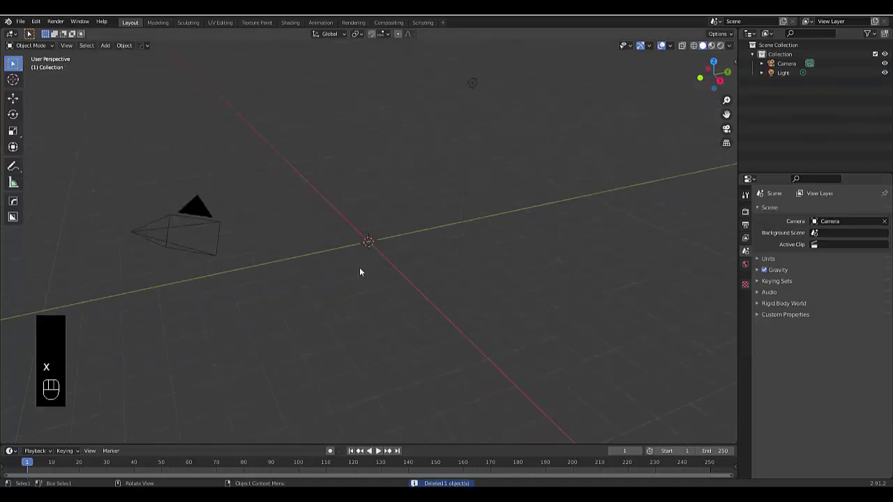
key("KP_7")
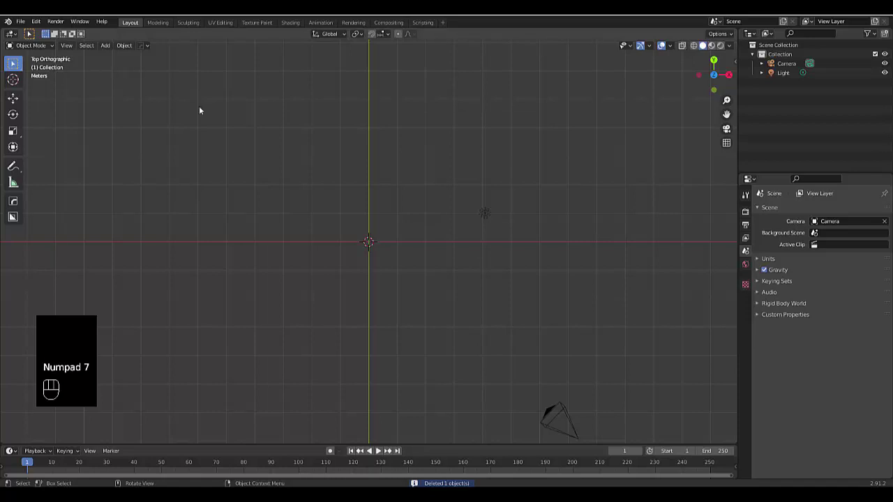
Add a mesh circle to the scene and orbit to see it in perspective.
key("shift+a")
mouse_move(343, 284)
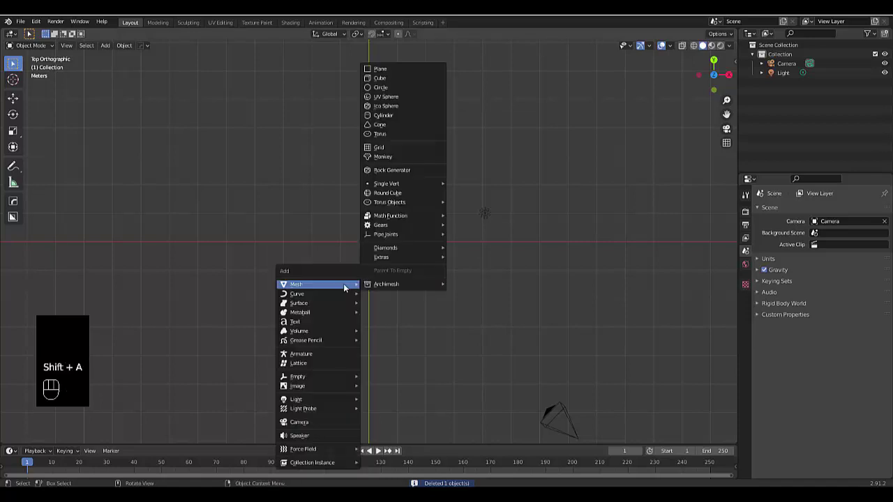
mouse_move(399, 281)
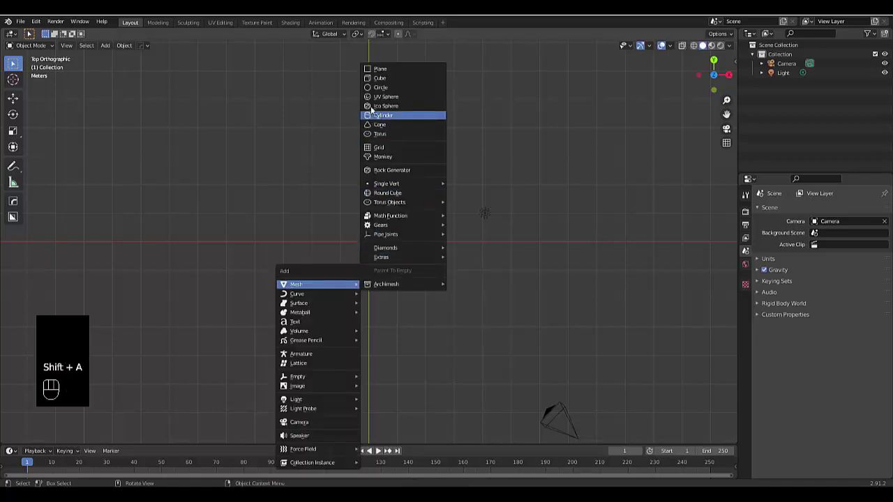
left_click(382, 87)
scroll(372, 242, "up", 6)
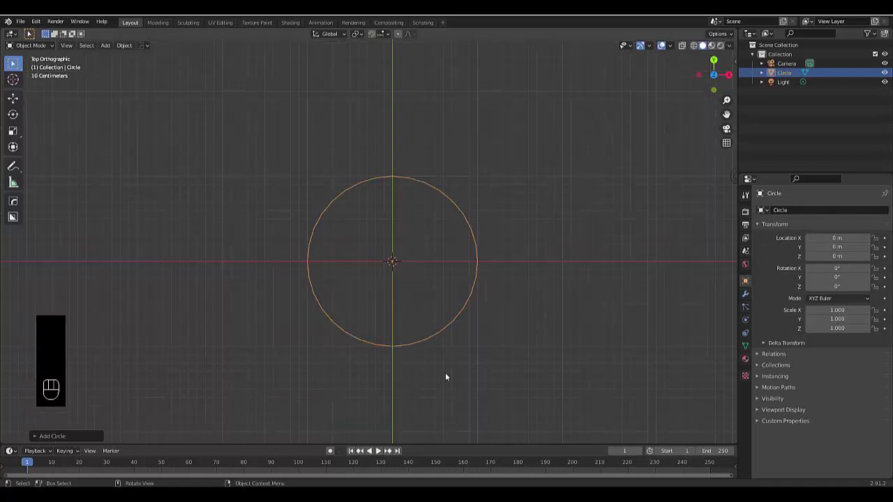
middle_click_drag(446, 375, 425, 355)
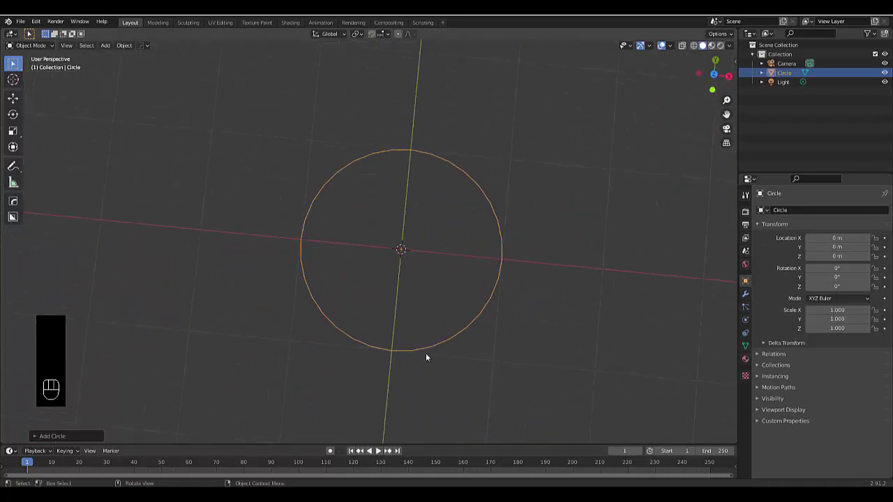
scroll(425, 355, "down", 2)
scroll(422, 351, "up", 1)
In Edit Mode, fill the circle with a single face to make a flat disc.
key("Tab")
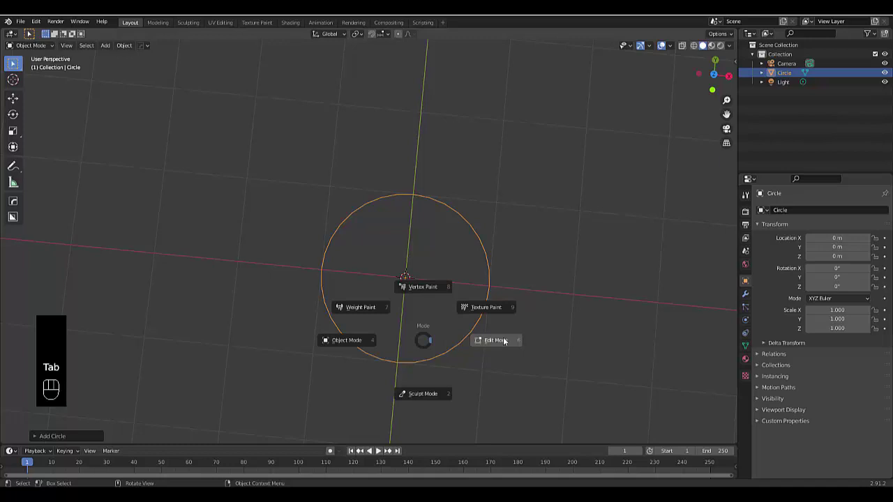
key("f")
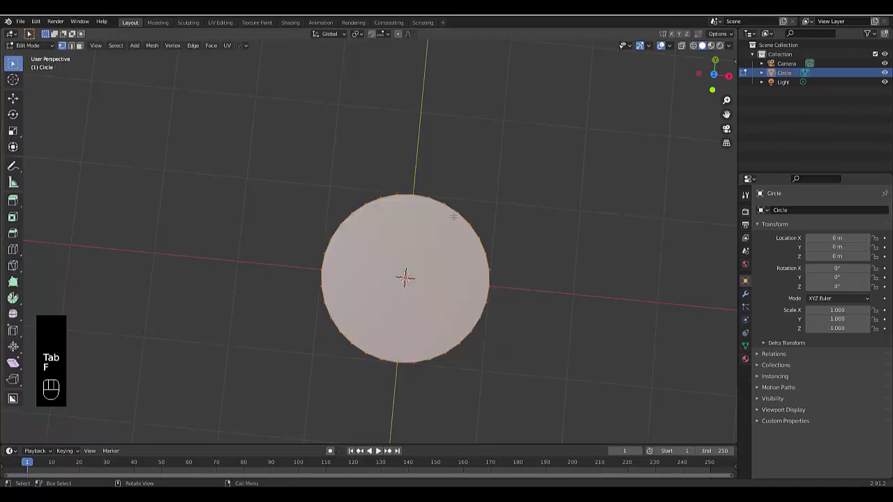
middle_click_drag(500, 354, 442, 295)
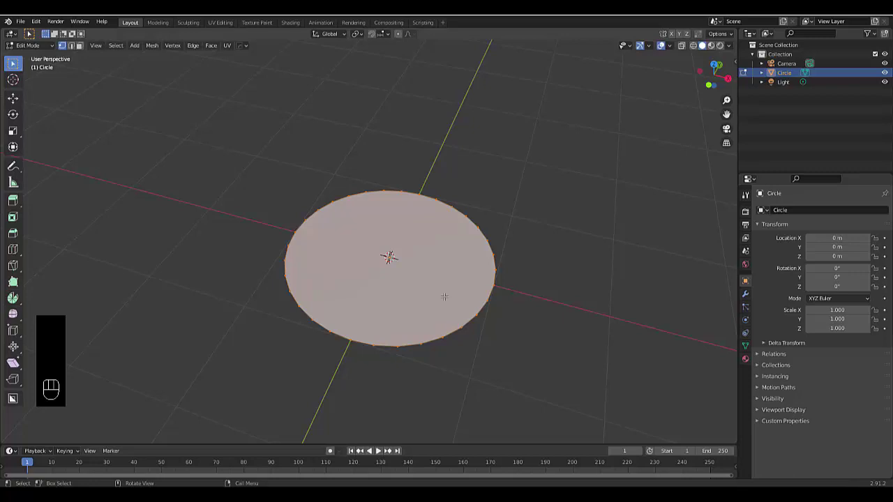
Undo the fill, then extrude the circle's edge flat and scale the new loop inward.
key("ctrl+z")
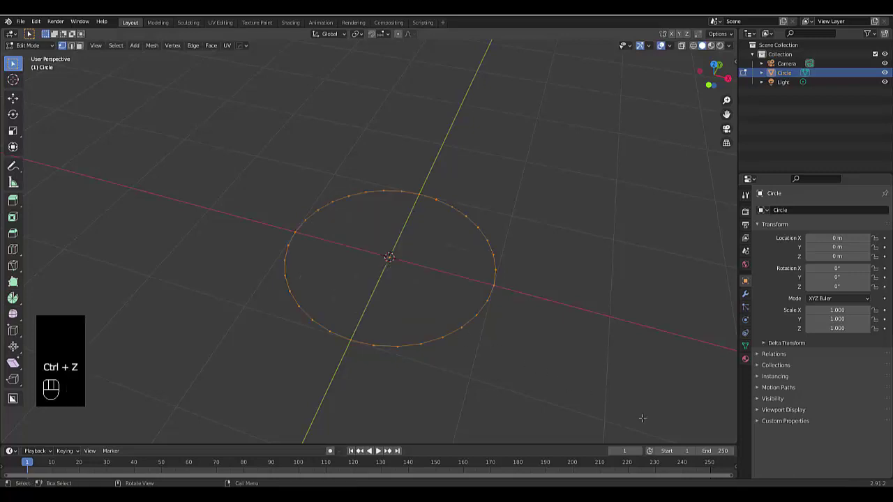
key("e")
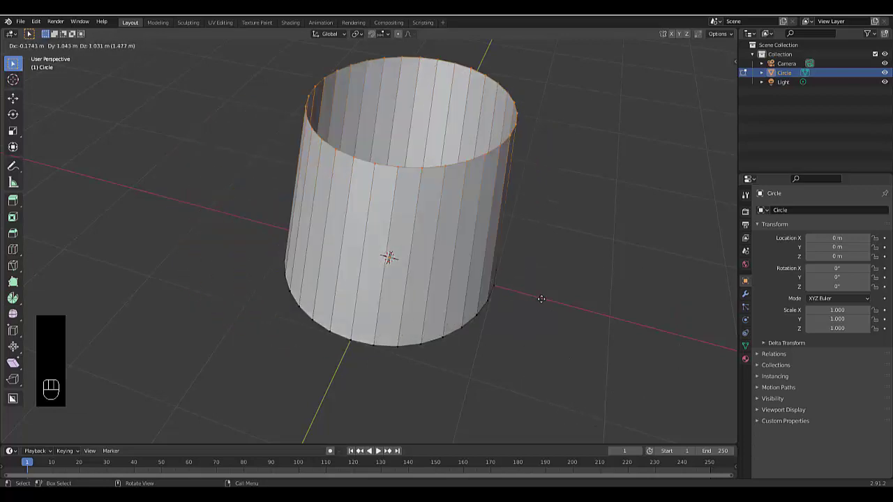
right_click(590, 418)
key("s")
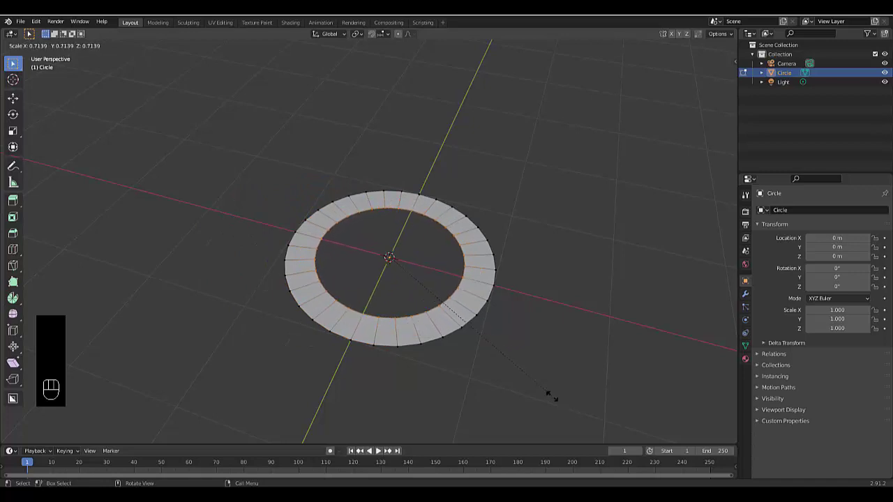
left_click(548, 396)
Return the ring to Object Mode and orbit around it.
key("Tab")
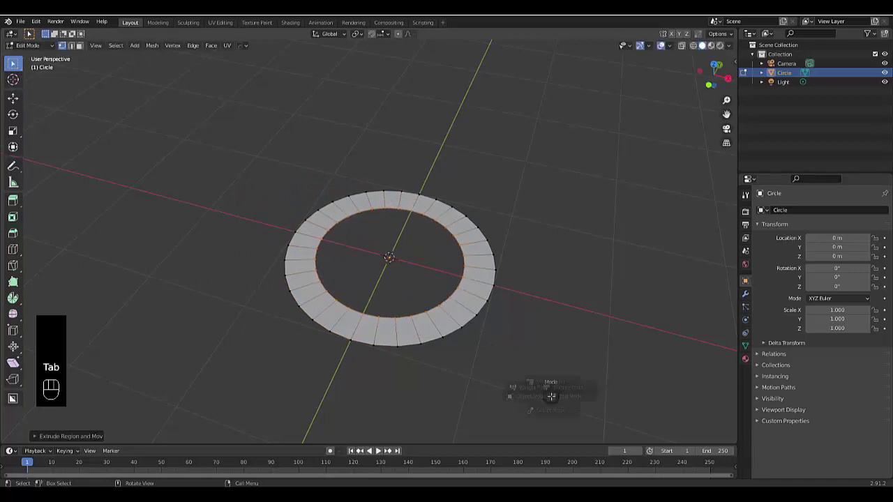
left_click(455, 396)
scroll(419, 349, "up", 1)
middle_click_drag(419, 351, 445, 330)
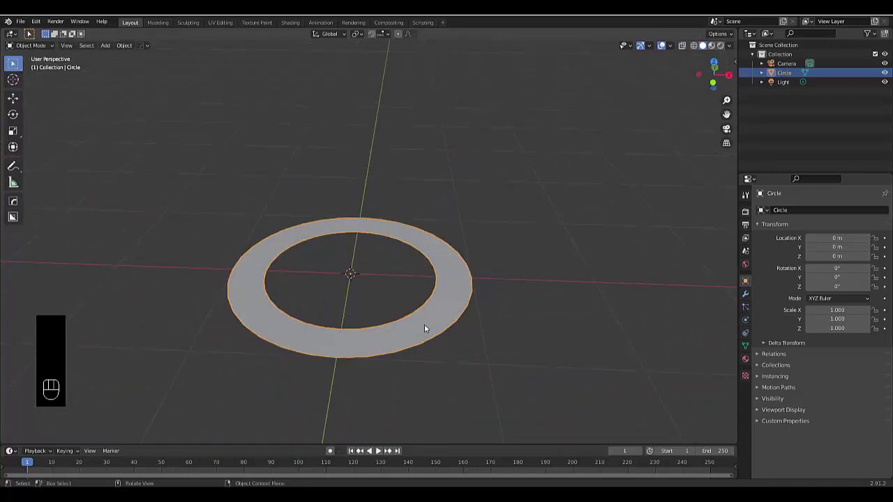
In face select mode, select the ring's face loop and extrude it upward into a band.
key("Tab")
left_click(446, 358)
middle_click_drag(424, 361, 375, 358)
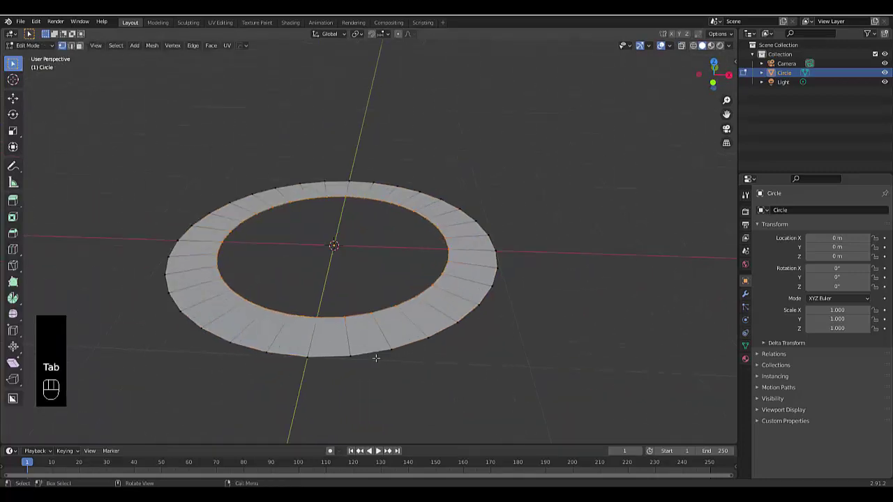
key("3")
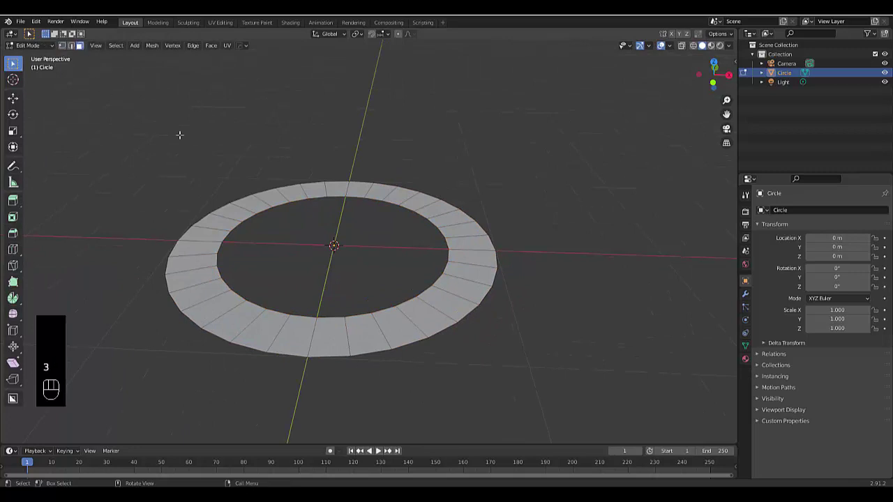
key("alt")
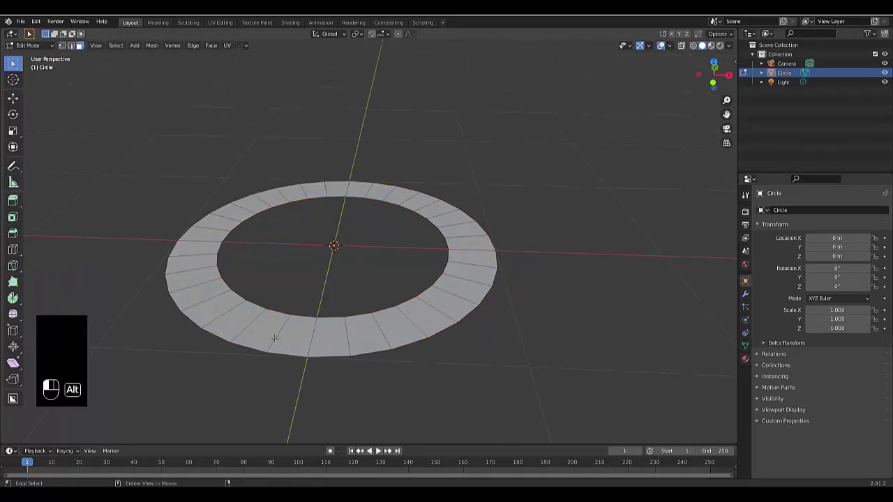
left_click(274, 338, "alt")
key("e")
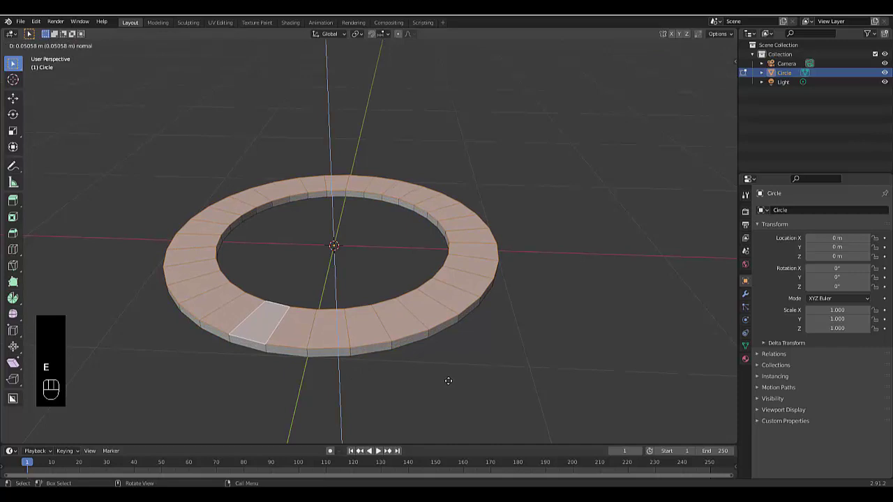
left_click(445, 377)
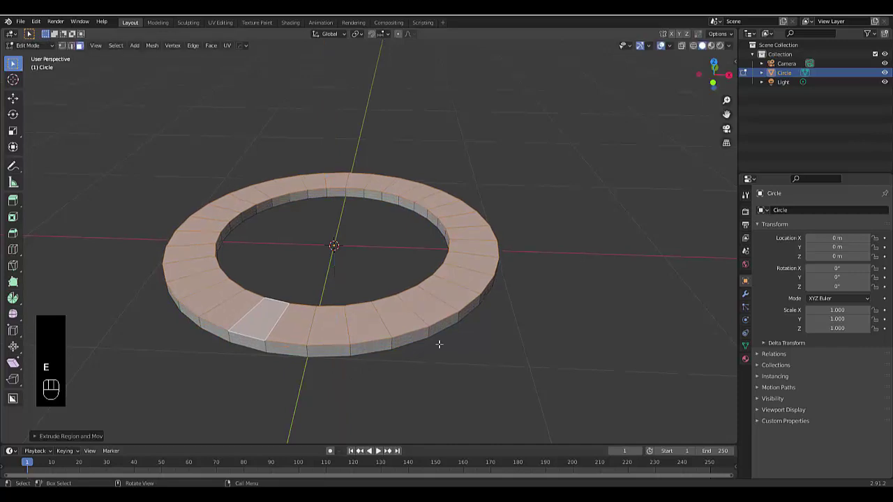
middle_click_drag(440, 345, 333, 334)
Add a loop cut running around the ring's top face.
key("ctrl+r")
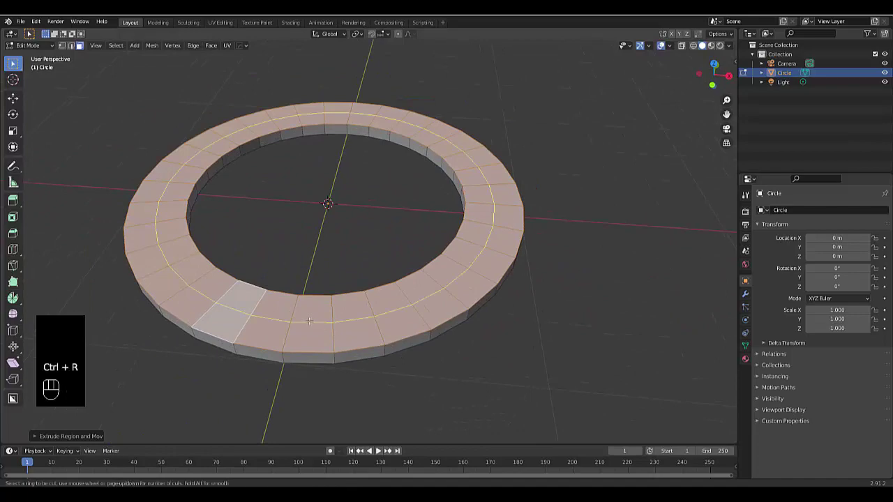
left_click(310, 322)
left_click(312, 318)
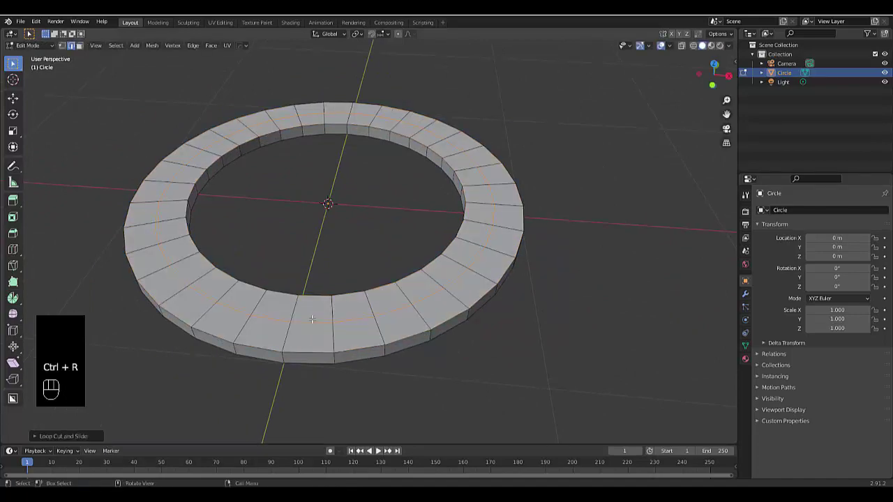
middle_click_drag(480, 373, 442, 337)
scroll(456, 339, "down", 4)
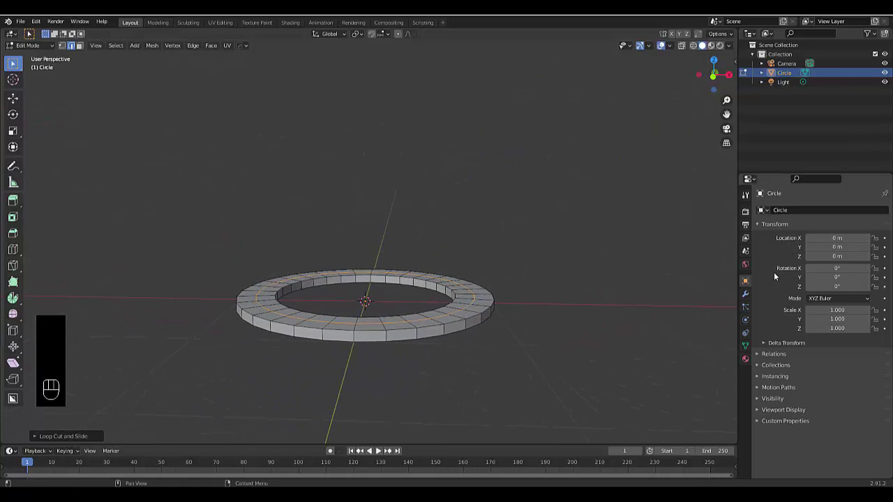
Return to Object Mode and apply Shade Smooth to the ring.
key("Tab")
left_click(507, 361)
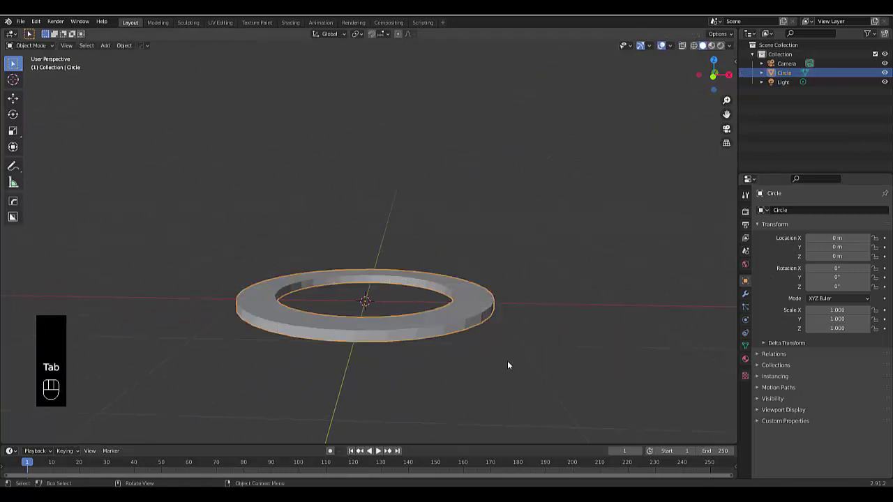
middle_click_drag(507, 360, 440, 363)
right_click(438, 316)
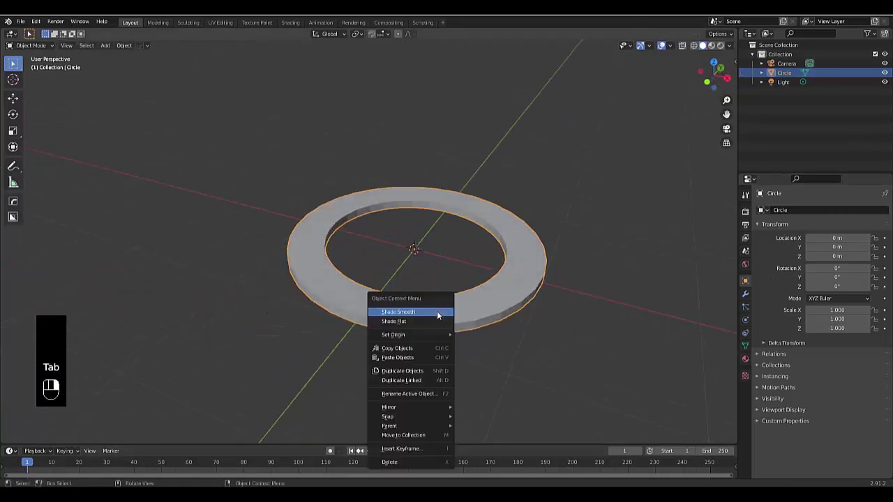
left_click(438, 315)
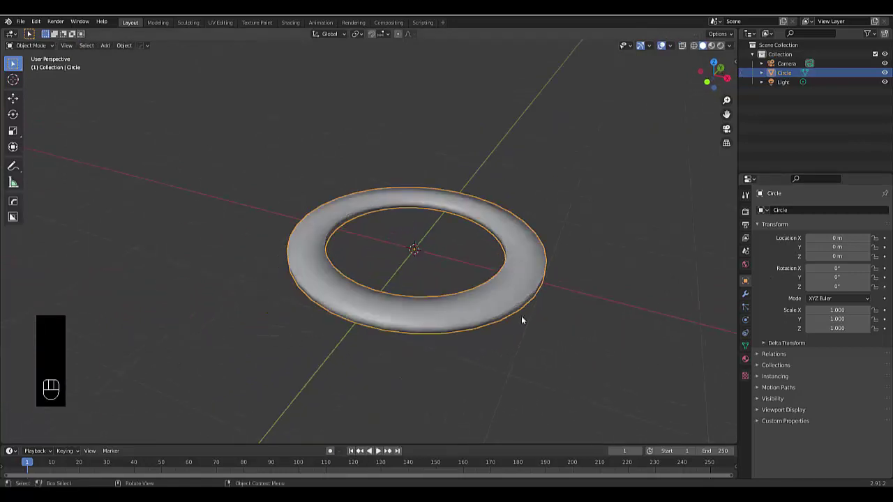
In Object Data Normals, enable Auto Smooth with a 75° angle.
left_click(745, 346)
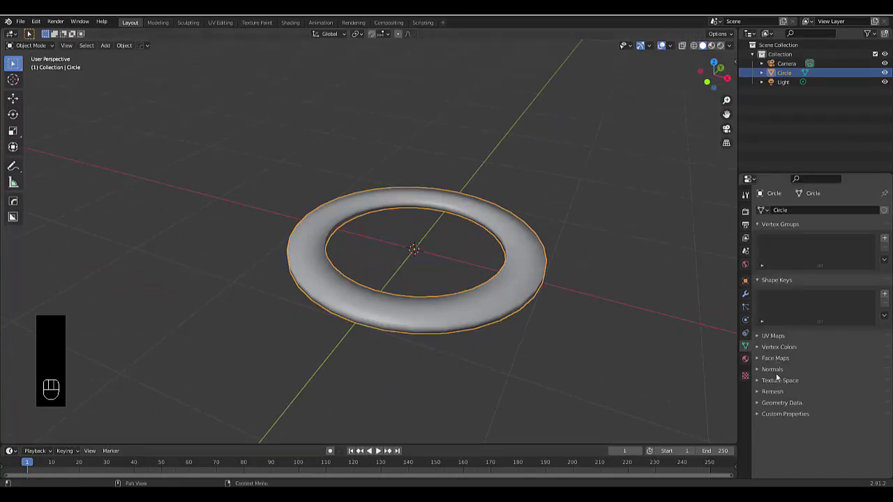
left_click(770, 369)
left_click(808, 383)
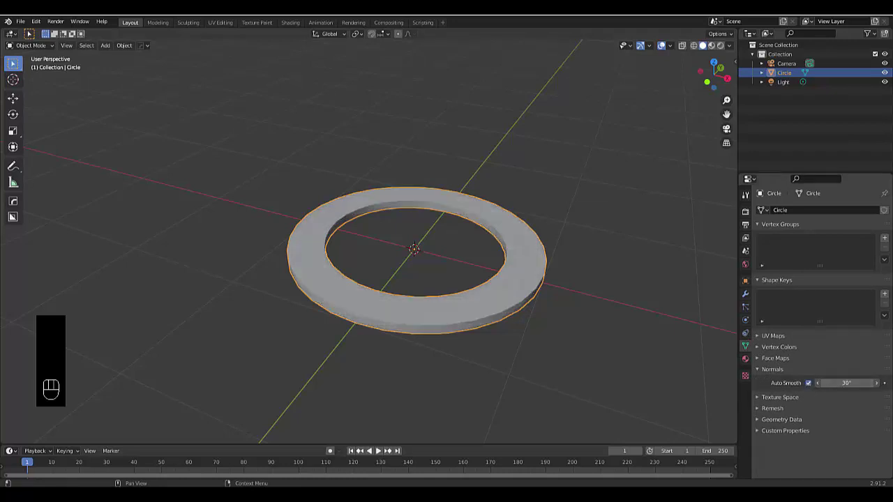
left_click(840, 383)
type("75")
key("Return")
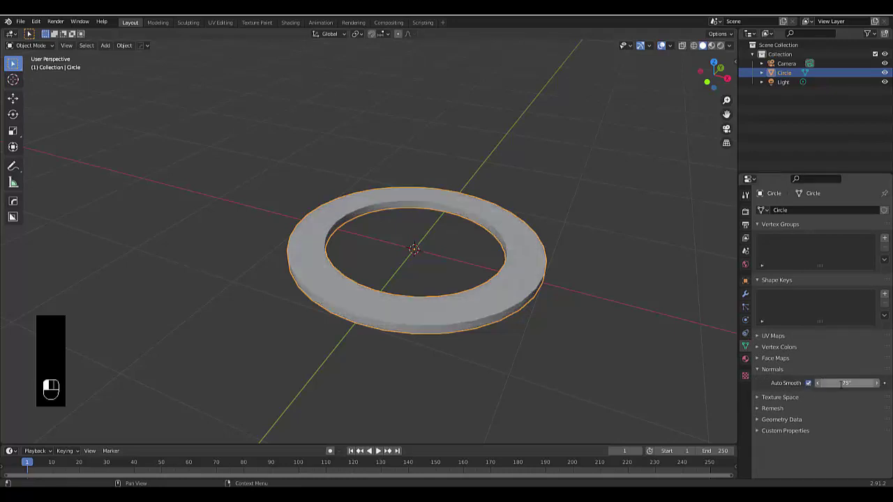
Add a Subdivision Surface modifier with viewport levels 2 and view the rounded ring from the side.
left_click(745, 295)
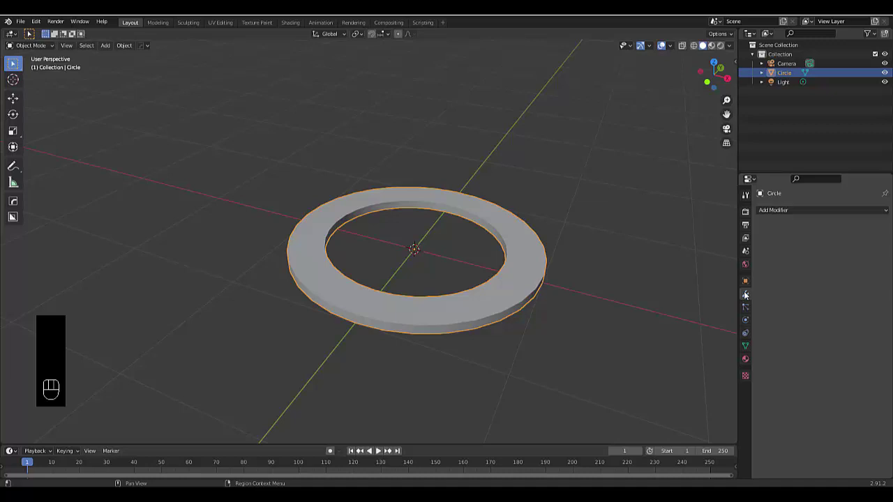
left_click(806, 210)
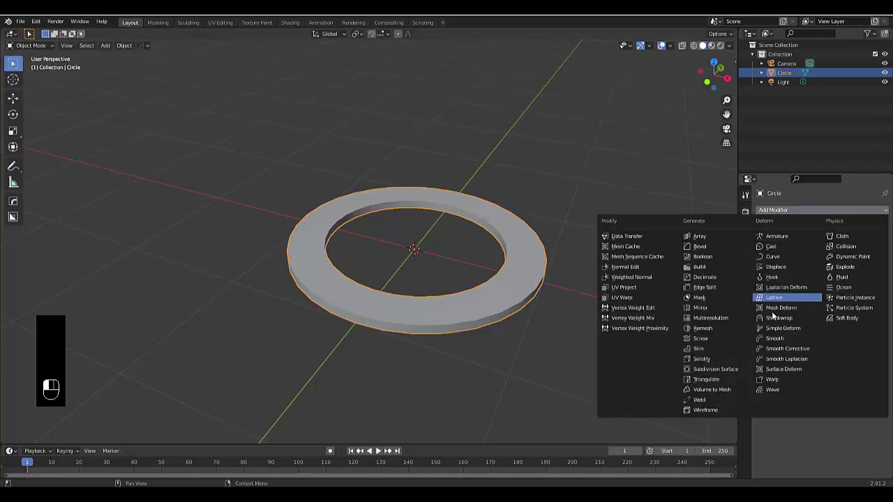
left_click(720, 369)
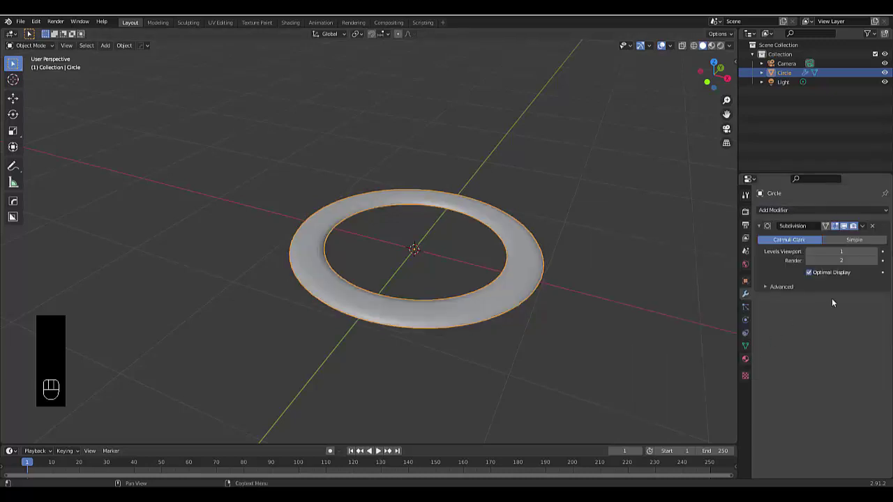
left_click(870, 252)
middle_click_drag(545, 305, 504, 354)
Delete the ring and add a new mesh circle, viewed from above.
key("x")
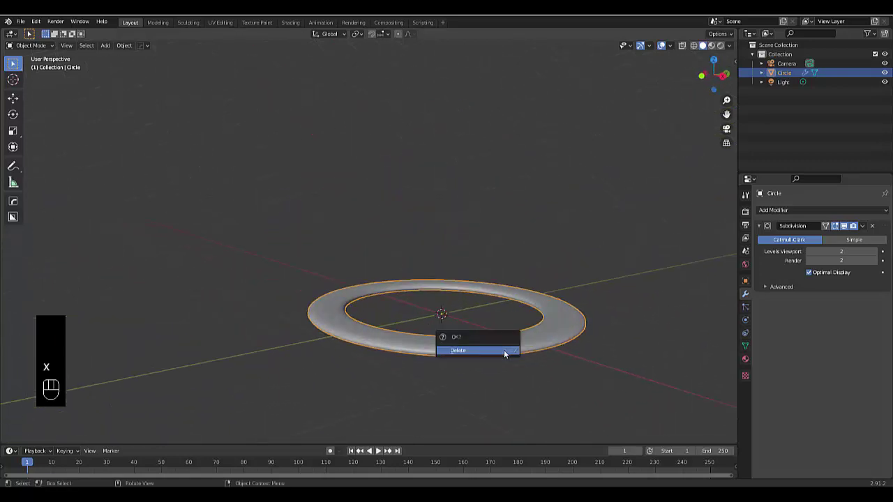
left_click(503, 351)
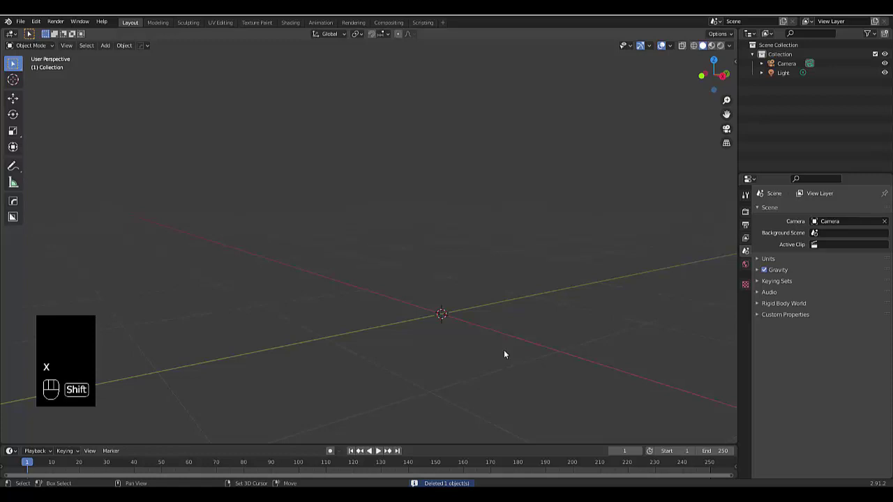
key("shift+a")
mouse_move(478, 298)
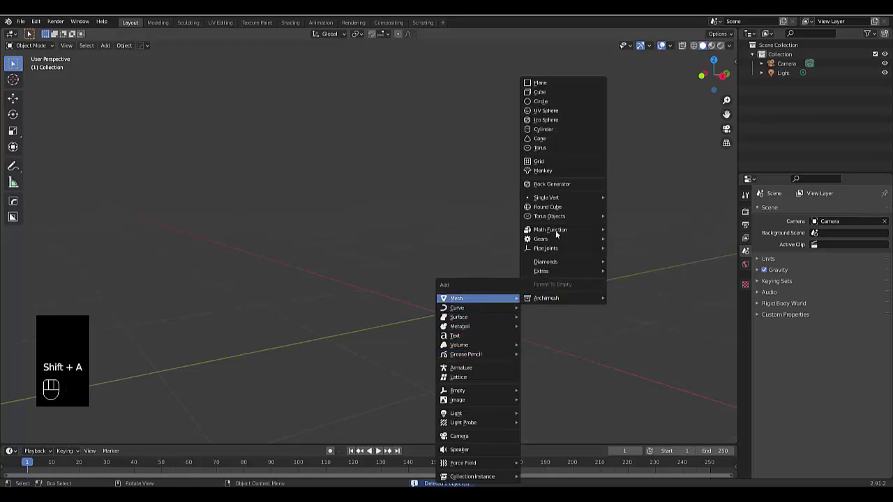
left_click(551, 100)
middle_click_drag(514, 147, 510, 342)
In vertex select, extrude the circle's edge flat and scale it inward, leaving a small central hole.
key("Tab")
left_click(563, 335)
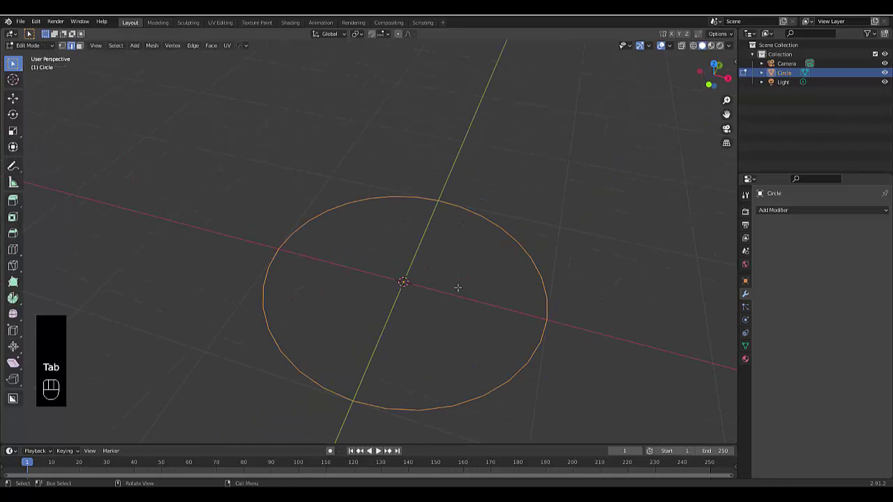
left_click(62, 45)
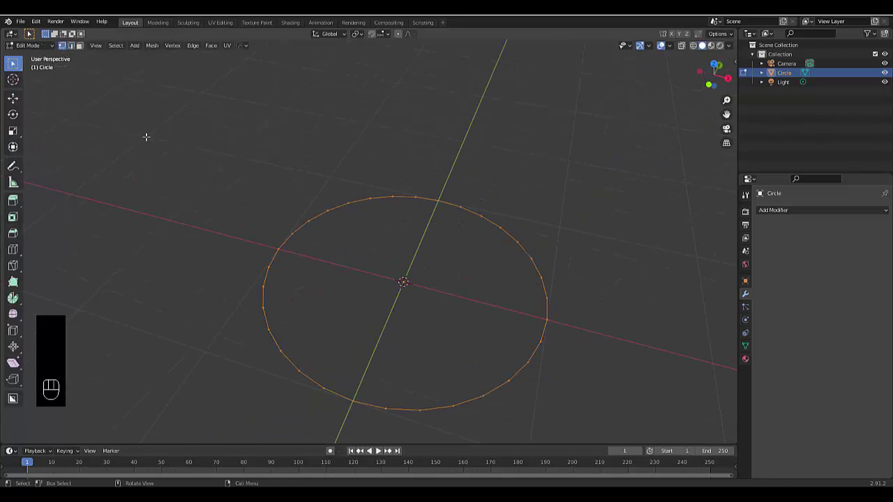
middle_click_drag(146, 137, 391, 286)
key("e")
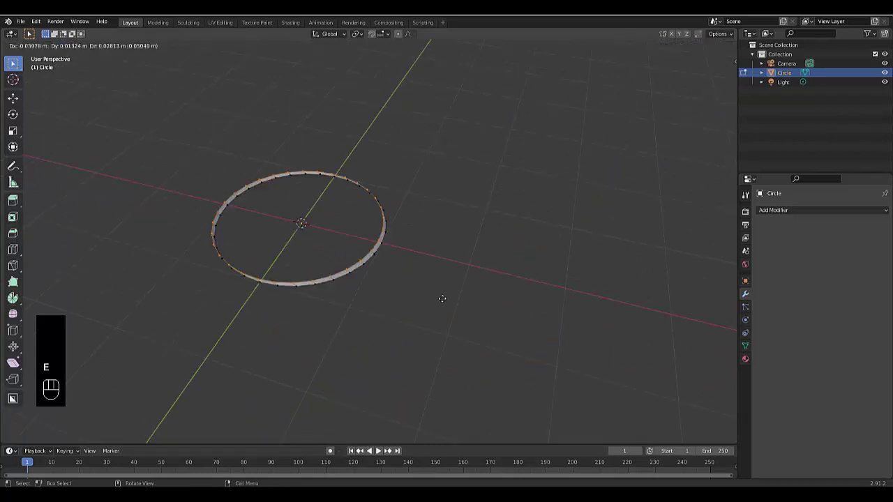
right_click(437, 297)
key("s")
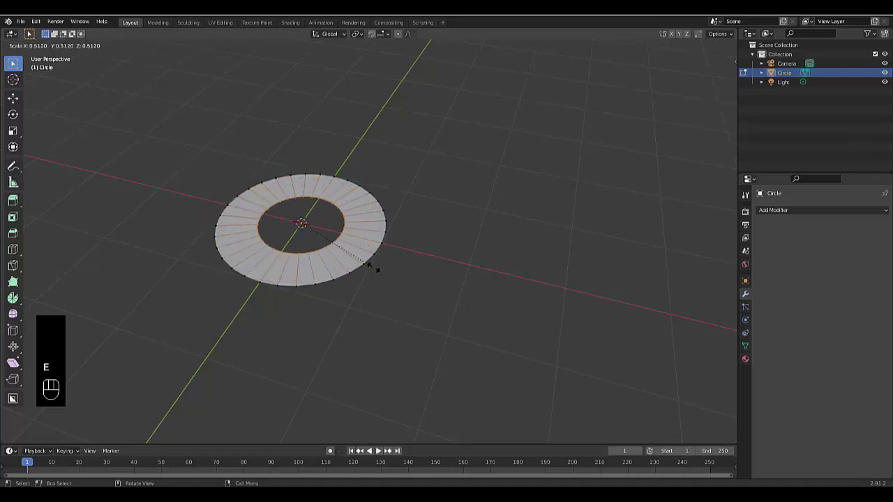
left_click(328, 241)
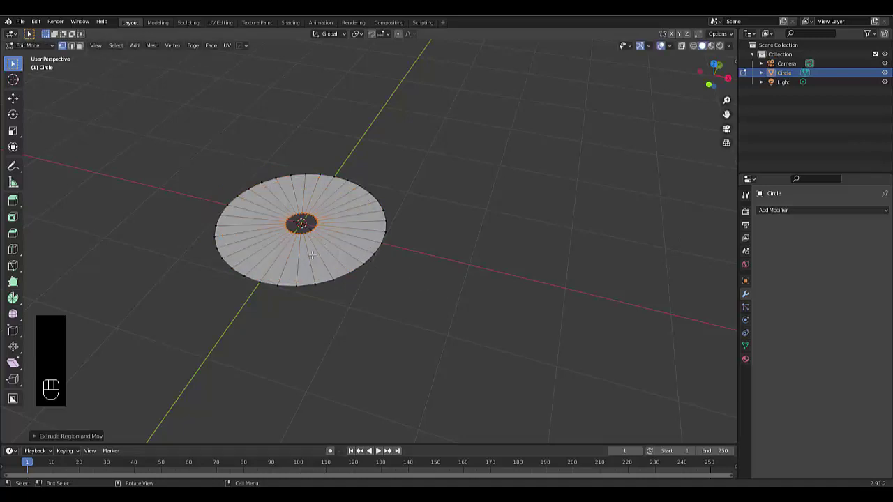
scroll(274, 303, "up", 2)
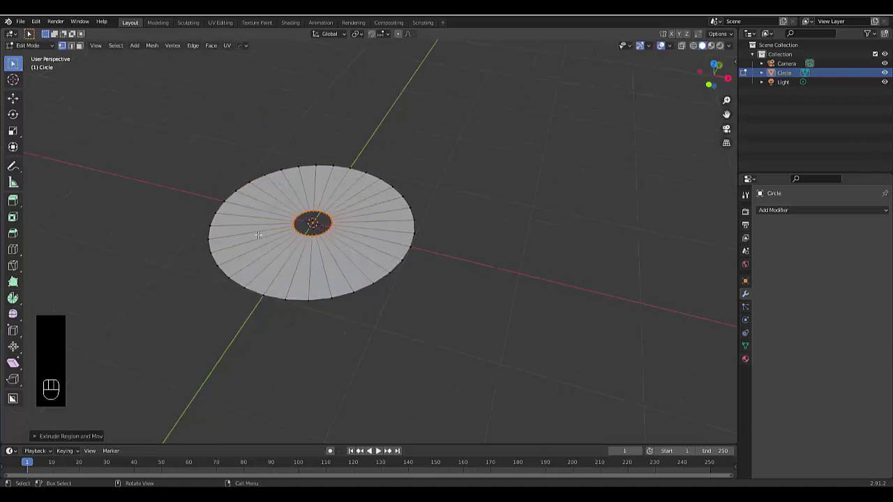
Add concentric loop cuts across the disc and select the edge loop around the central hole.
key("ctrl+r")
scroll(292, 270, "up", 8)
left_click(293, 266)
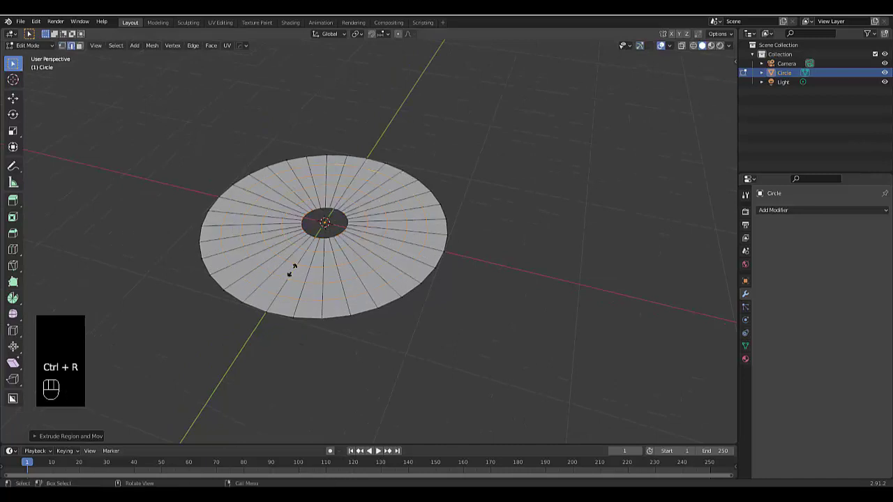
left_click(293, 267)
scroll(313, 241, "up", 5)
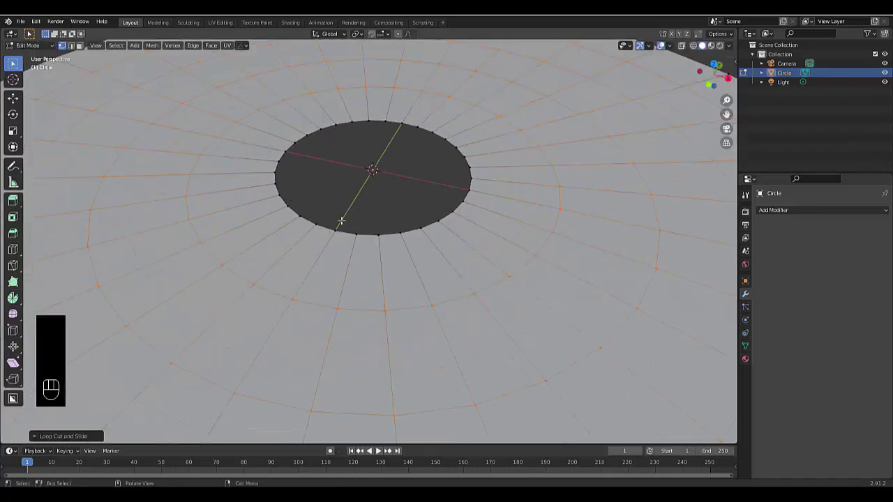
left_click(345, 236, "alt")
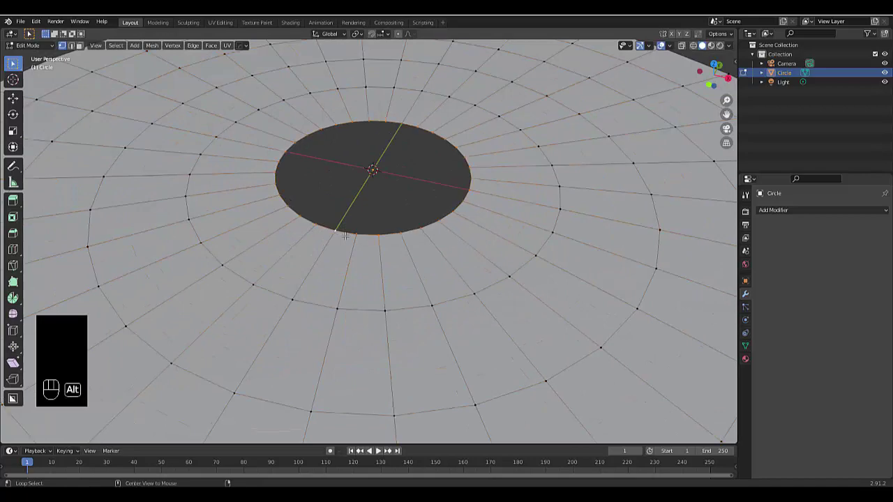
scroll(424, 142, "down", 10)
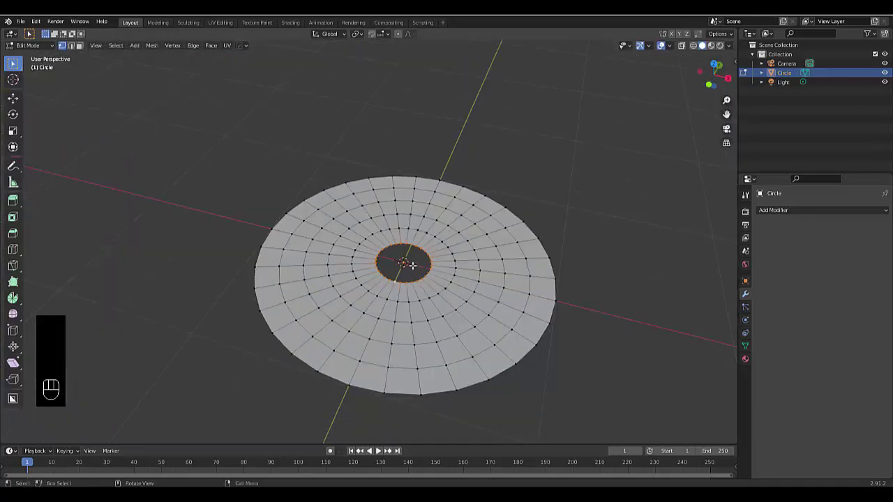
From front view with proportional editing on, move the central hole loop down along Z into a funnel.
key("KP_1")
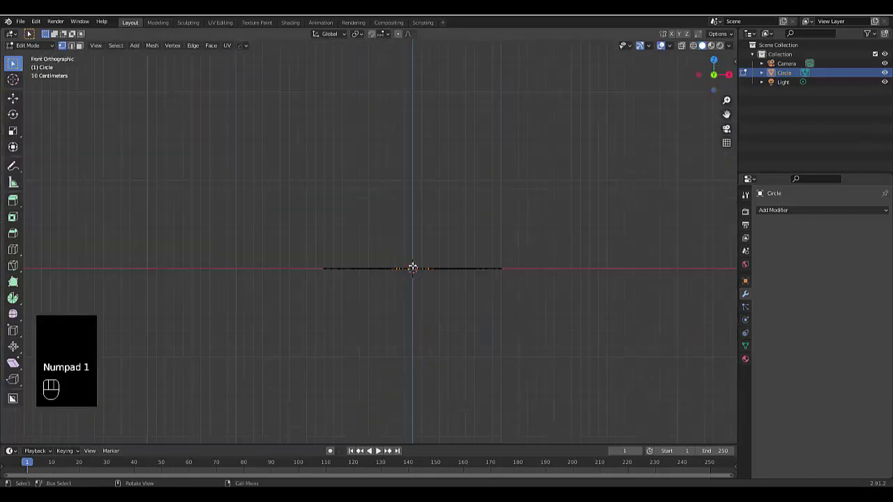
left_click(396, 35)
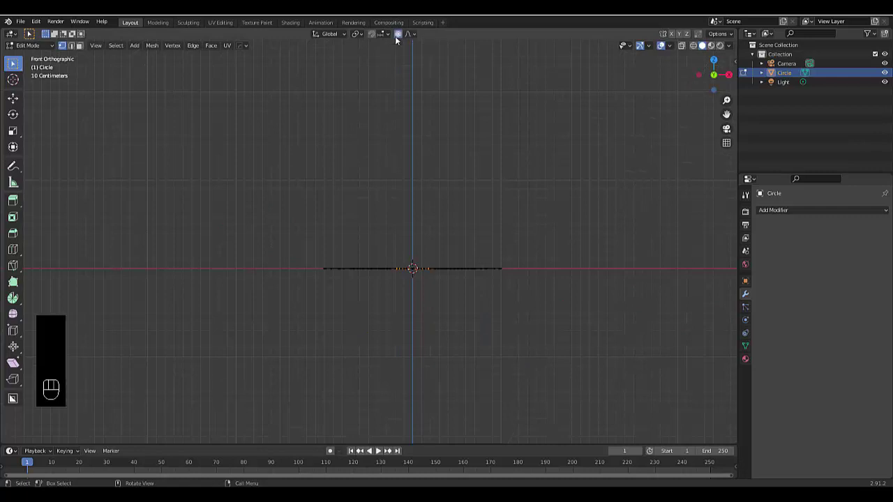
key("g")
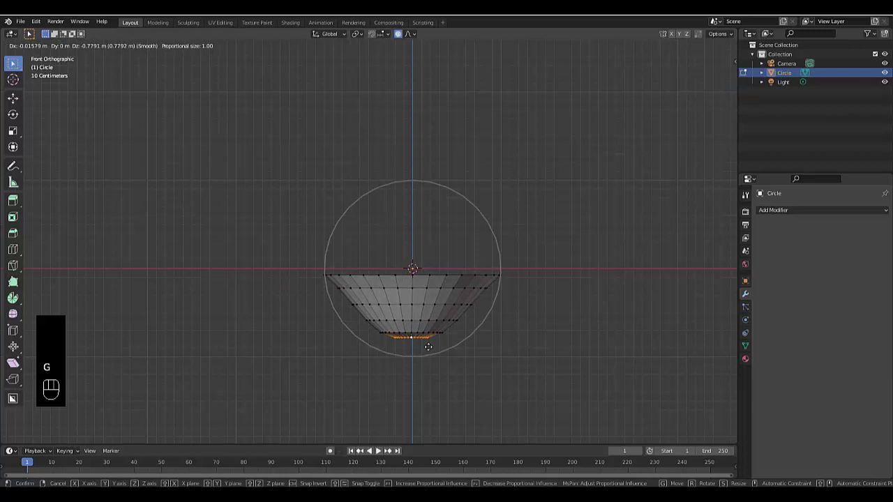
key("z")
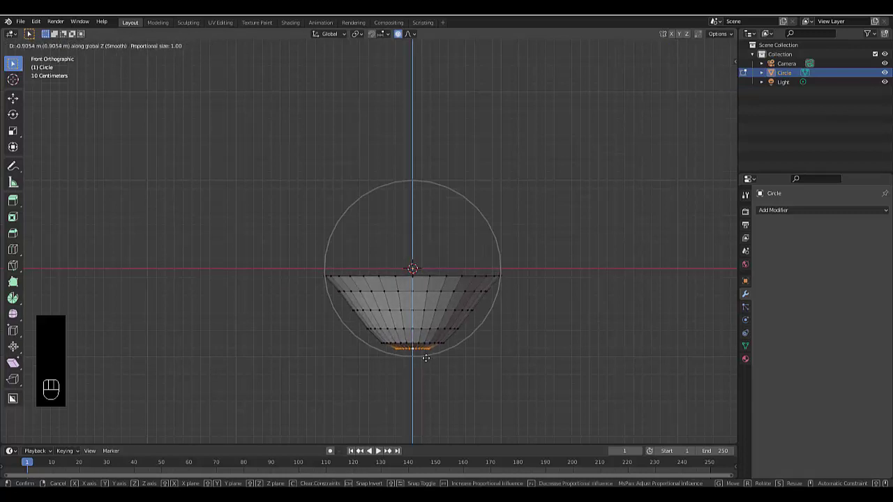
scroll(426, 365, "up", 3)
scroll(426, 364, "down", 3)
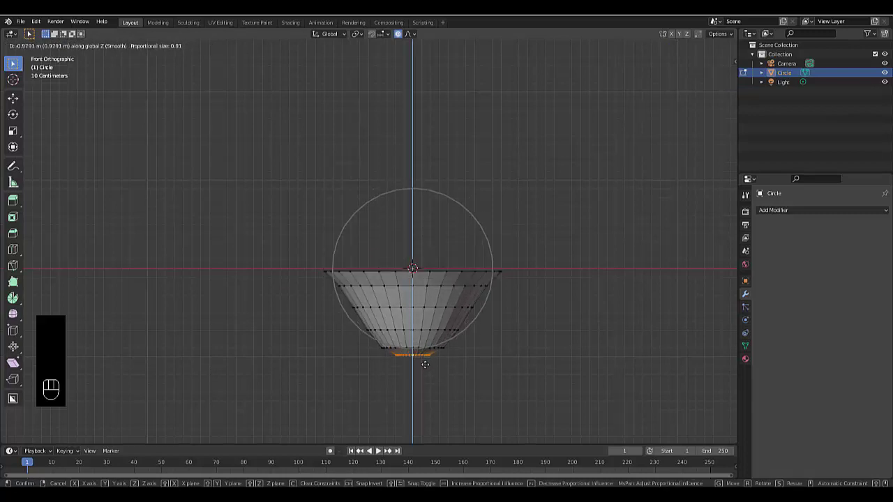
scroll(425, 364, "up", 4)
scroll(426, 363, "down", 4)
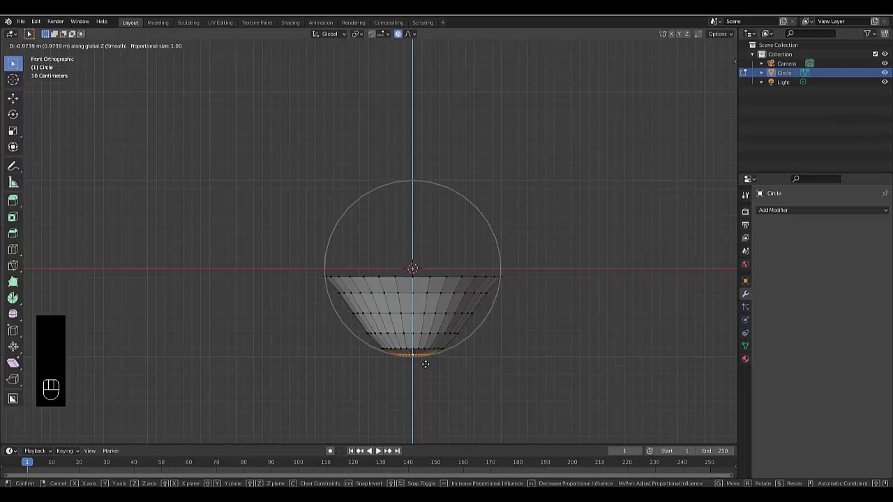
left_click(425, 363)
scroll(416, 348, "up", 6)
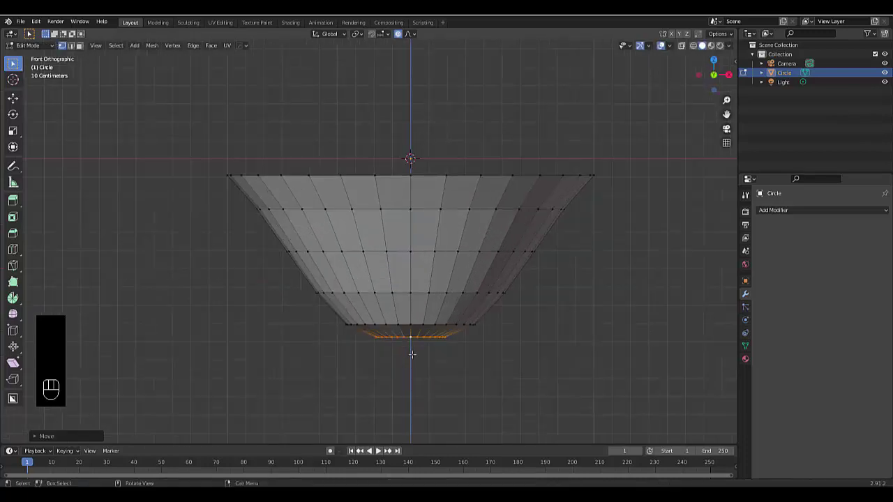
scroll(417, 347, "down", 2)
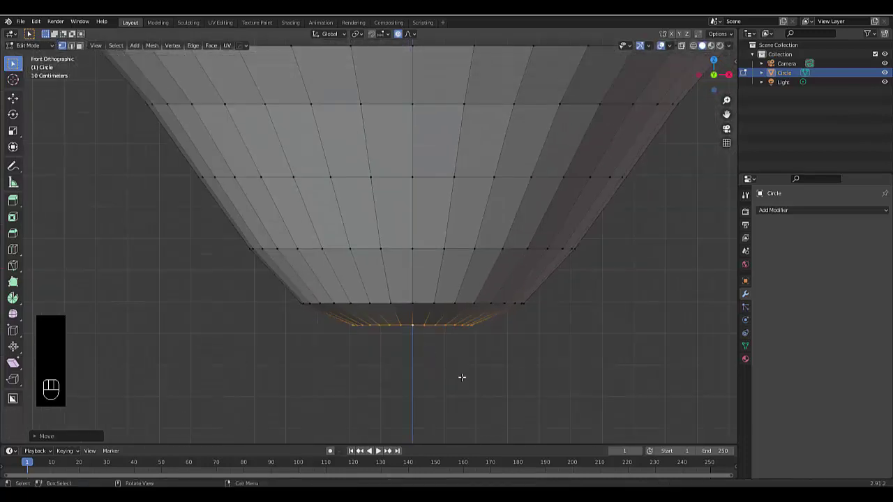
scroll(442, 343, "down", 4)
scroll(439, 333, "up", 1)
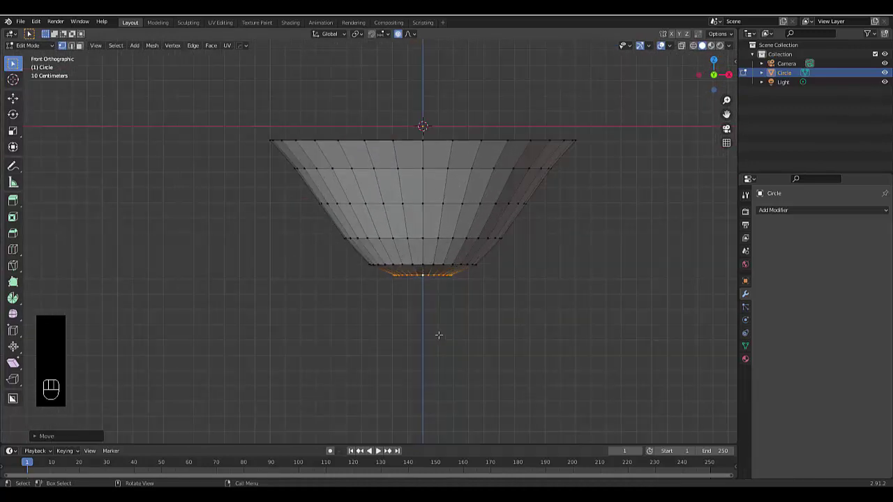
Extrude the funnel's bottom ring downward and scale it in to form a narrow spout.
key("e")
left_click(454, 415)
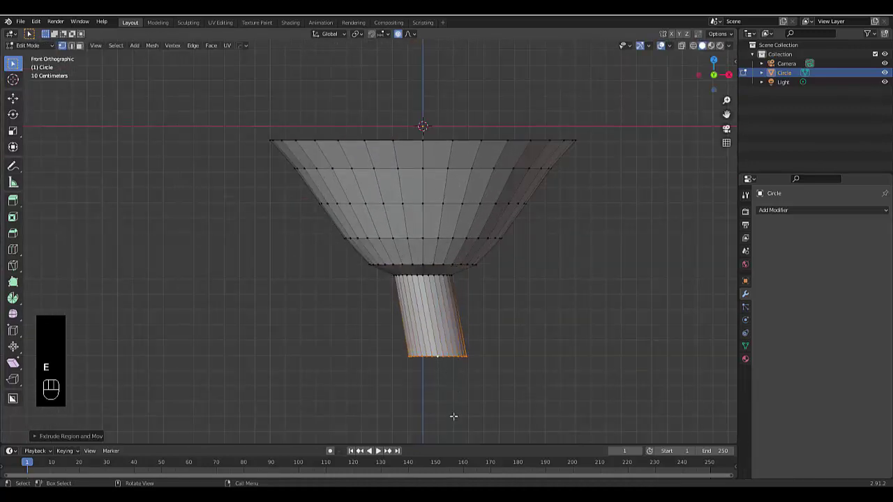
key("s")
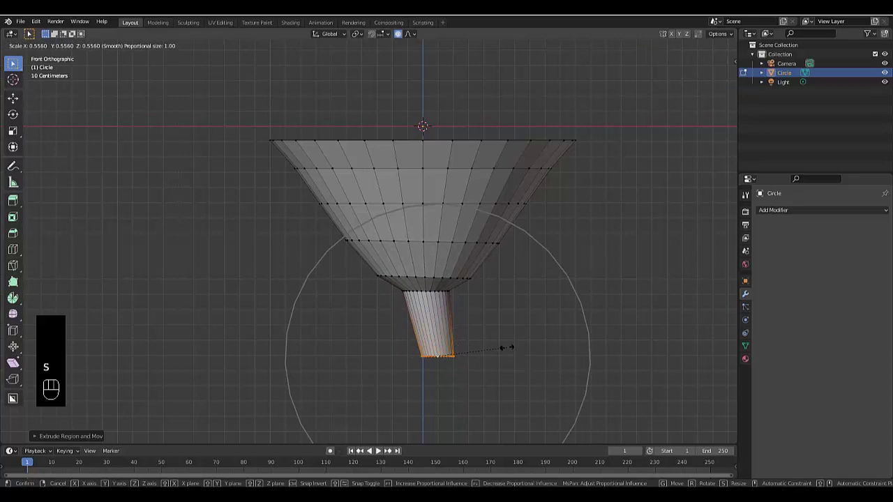
left_click(506, 347)
scroll(502, 346, "down", 4)
middle_click_drag(494, 345, 497, 288)
Return to Object Mode and smooth-shade the funnel.
key("ctrl+Tab")
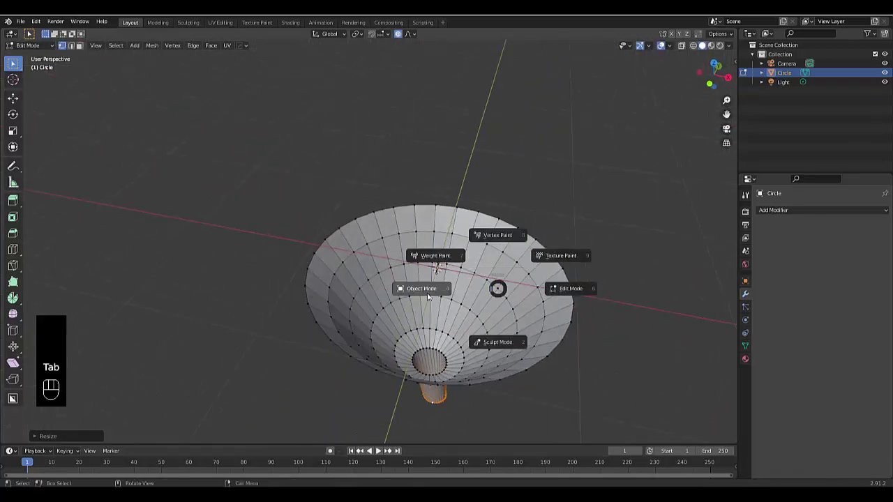
left_click(421, 293)
scroll(447, 340, "down", 3)
scroll(442, 300, "up", 3)
right_click(436, 240)
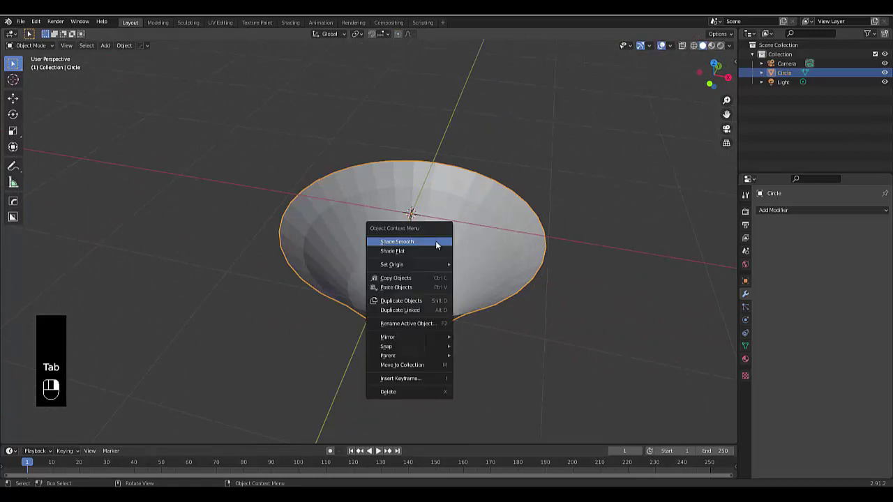
Add a Solidify modifier with 0.13 m thickness and apply it to the mesh.
left_click(792, 209)
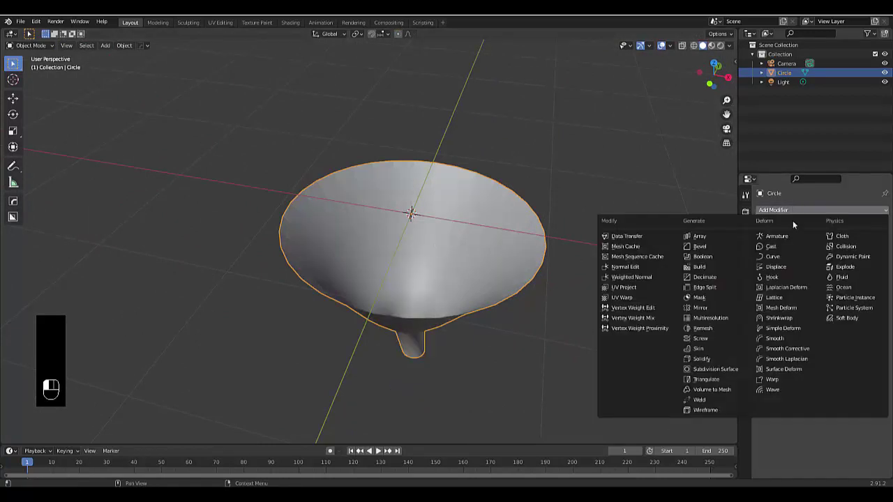
left_click(715, 363)
mouse_move(841, 251)
left_mouse_down()
mouse_move(869, 251)
mouse_move(848, 251)
left_mouse_up()
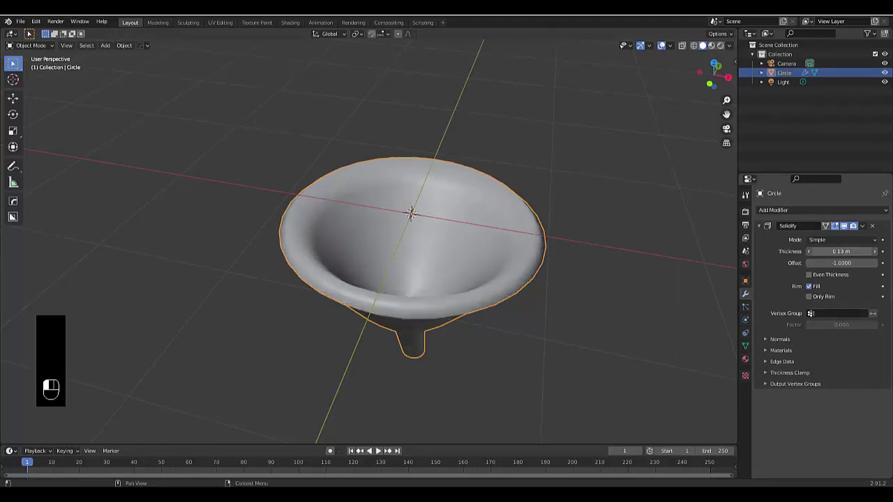
left_click(863, 231)
left_click(837, 238)
In Edit Mode, select the funnel's rim edge loop and give it an edge crease of 1.000.
key("Tab")
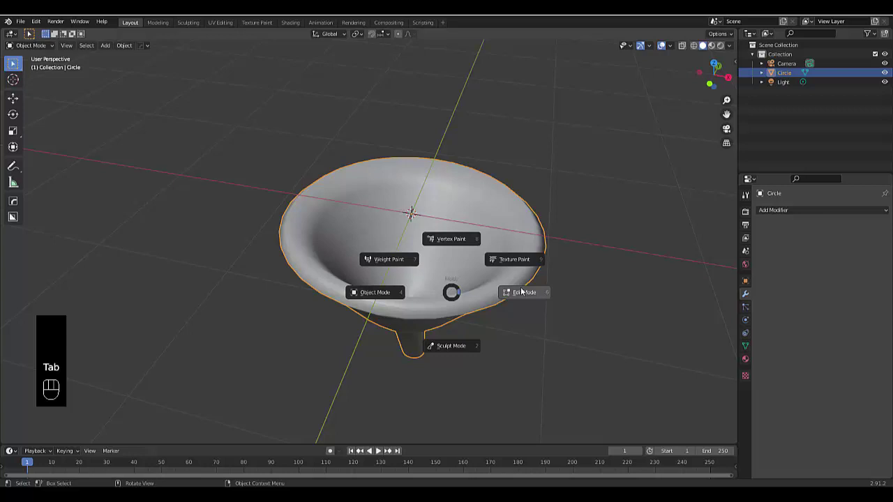
left_click(521, 292)
scroll(426, 298, "up", 3)
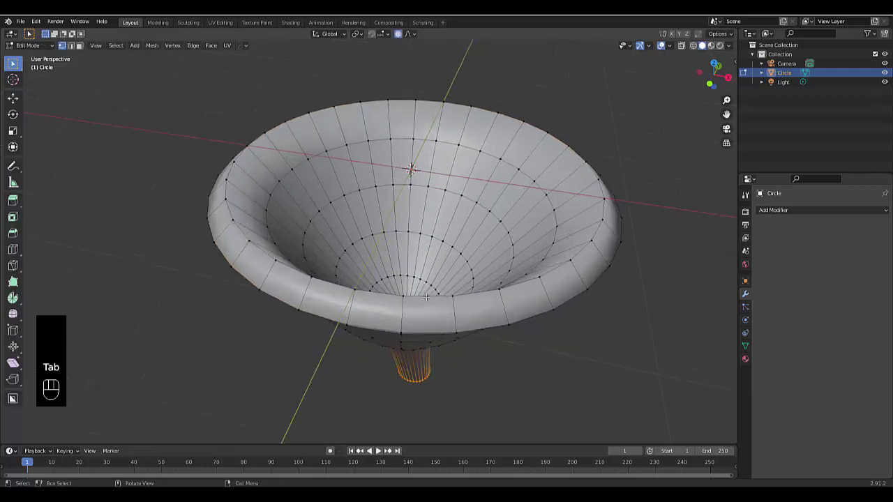
left_click(425, 296, "alt")
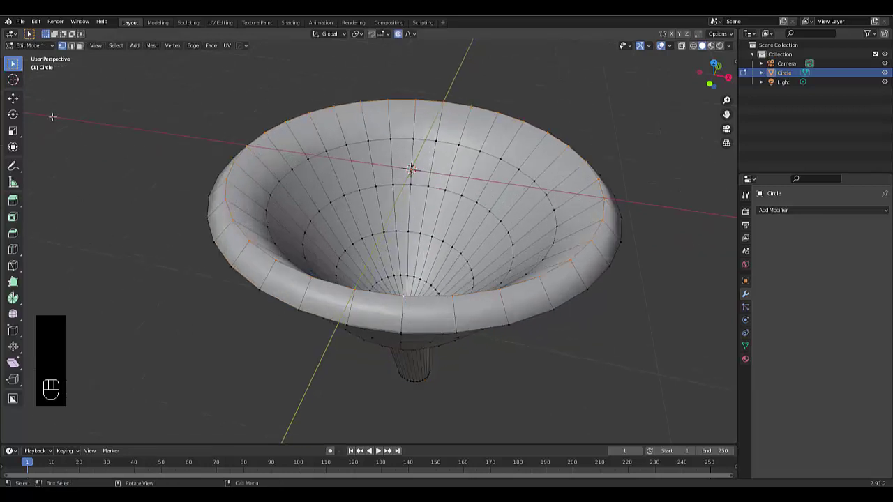
left_click(72, 46)
right_click(141, 219)
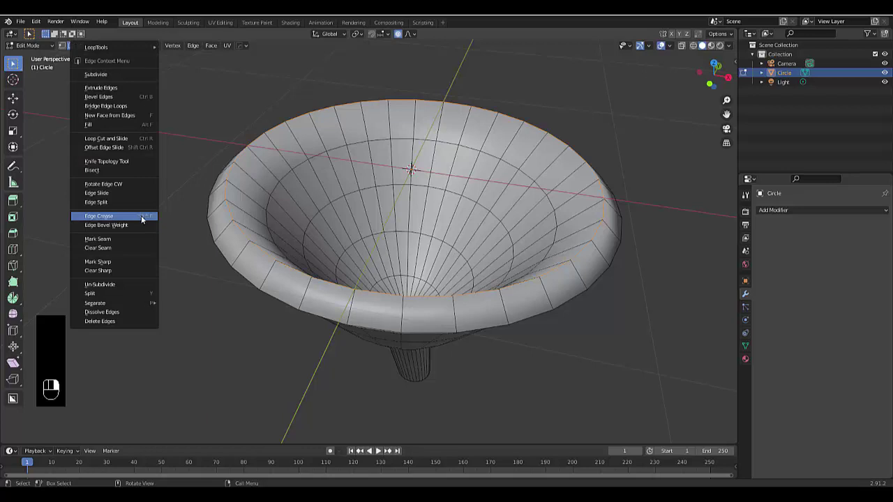
left_click(141, 217)
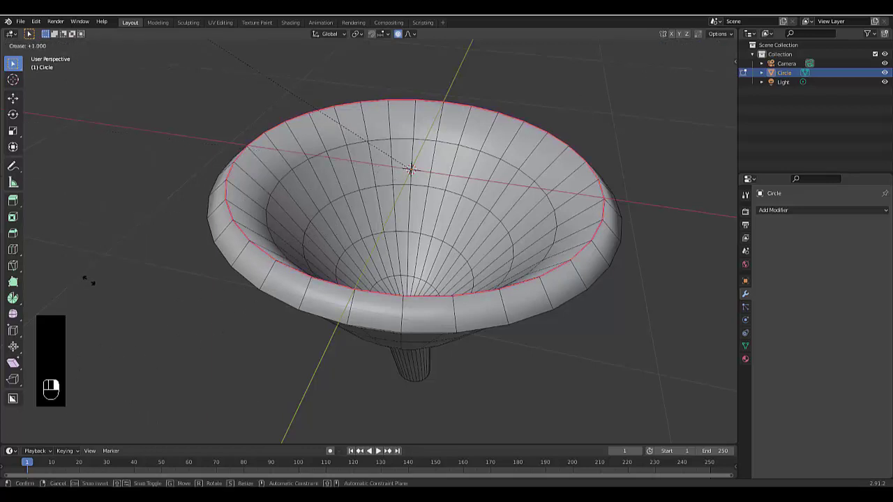
left_click(49, 67)
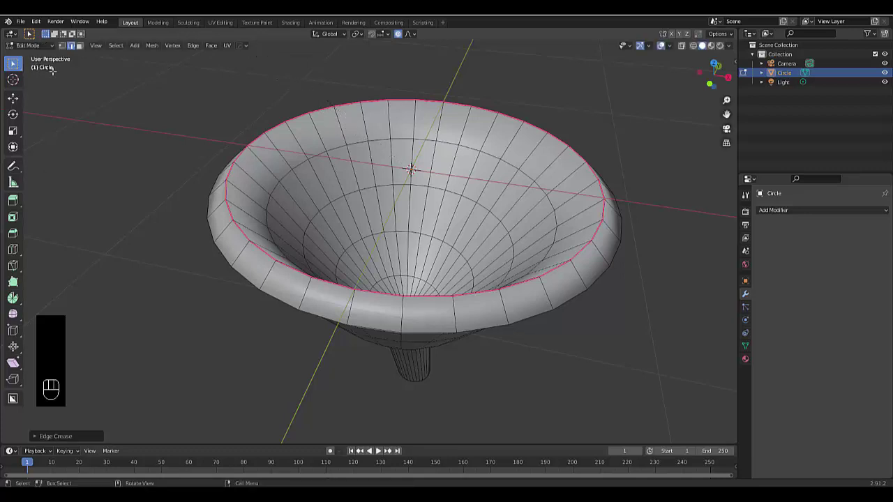
Back in Object Mode, add a Subdivision Surface modifier with viewport levels 2.
key("Tab")
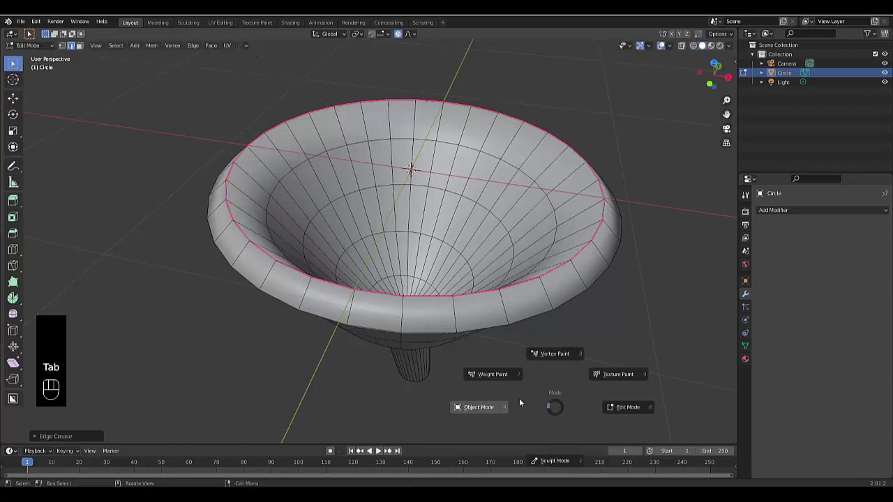
left_click(519, 398)
middle_click_drag(569, 314, 579, 309)
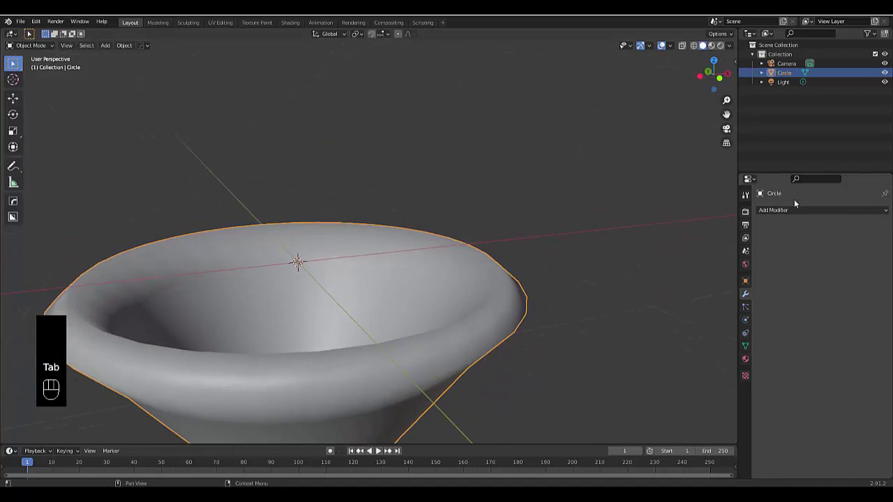
left_click(794, 209)
left_click(711, 369)
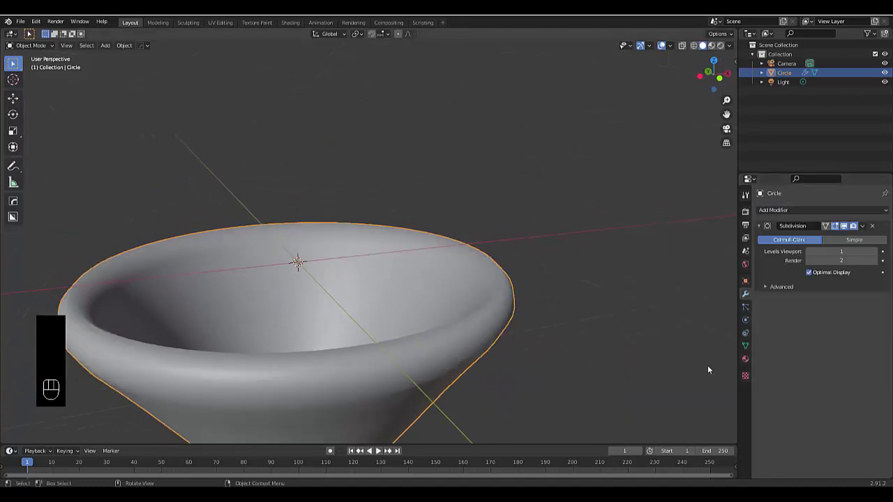
left_click(877, 251)
Orbit and zoom around the smoothed funnel to inspect it from above and the side.
middle_click_drag(530, 363, 480, 273)
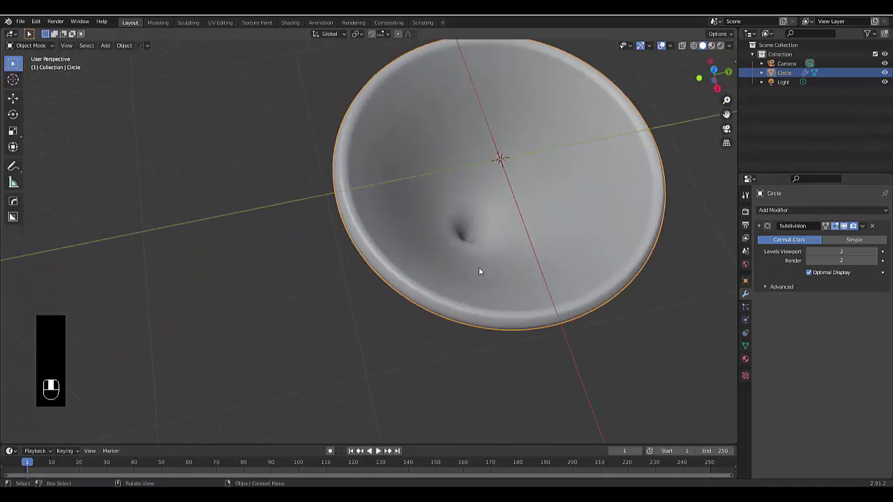
scroll(503, 197, "up", 3)
scroll(494, 199, "down", 1)
middle_click_drag(494, 200, 496, 331, "ctrl")
scroll(484, 405, "down", 3)
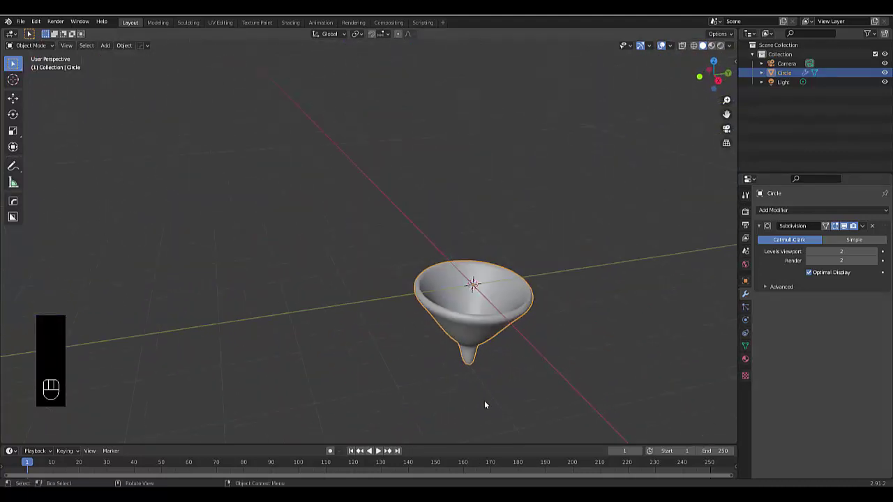
scroll(484, 388, "up", 3)
scroll(484, 389, "down", 3)
middle_click_drag(484, 388, 490, 265)
scroll(490, 276, "up", 3)
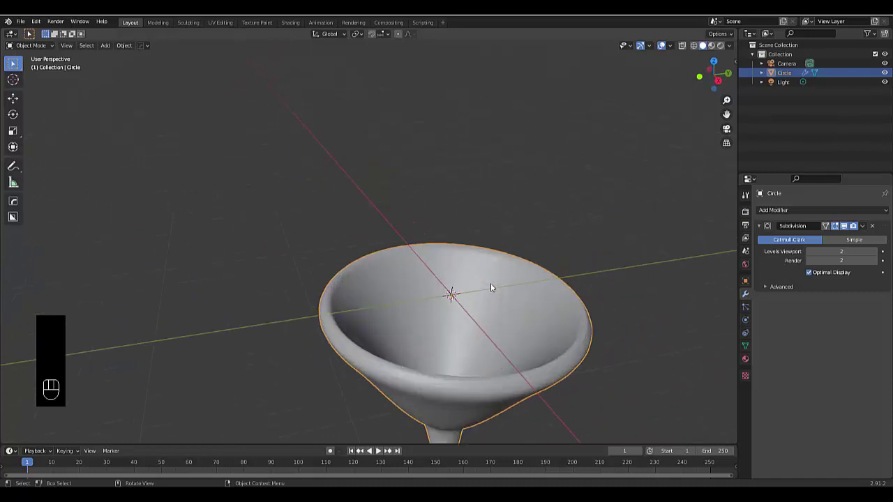